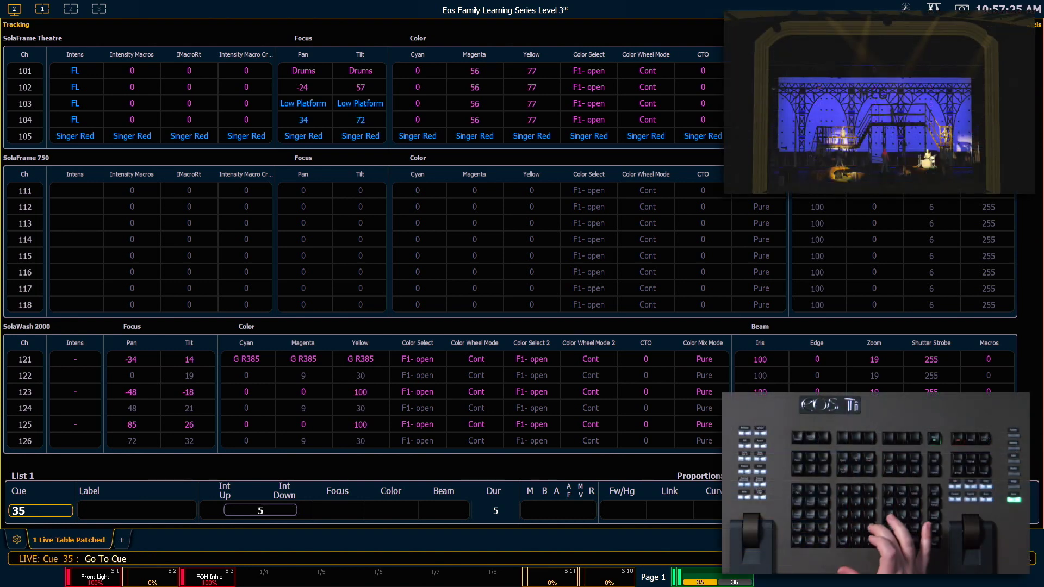
Go to cue 36 so Color Force II channels 301–304 play live at 50 in Dk Blue.
key(Return)
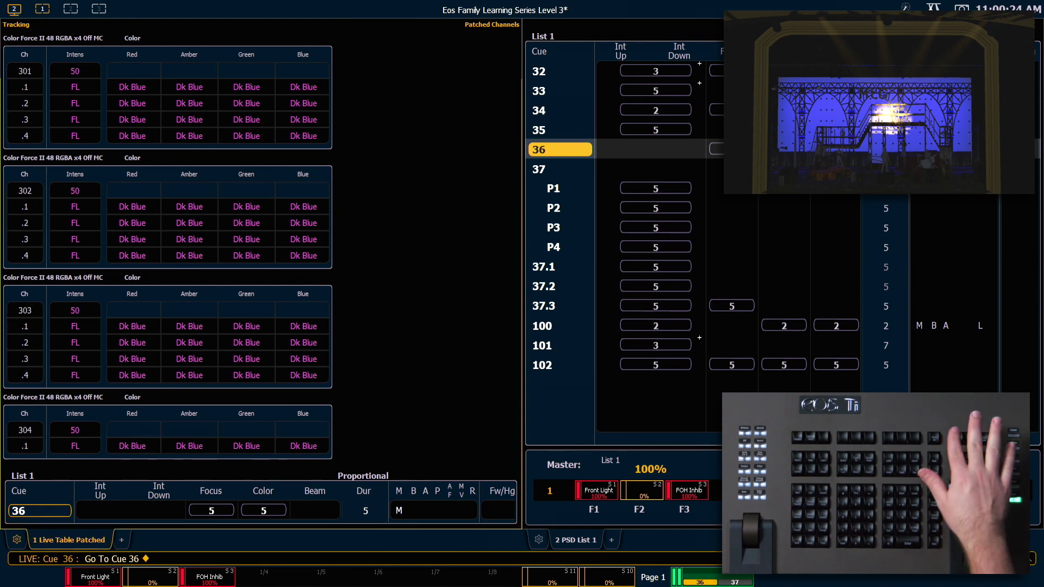
Show the live channel summary scrolled to channels 301–315, then switch to the Blind spreadsheet.
key(f)
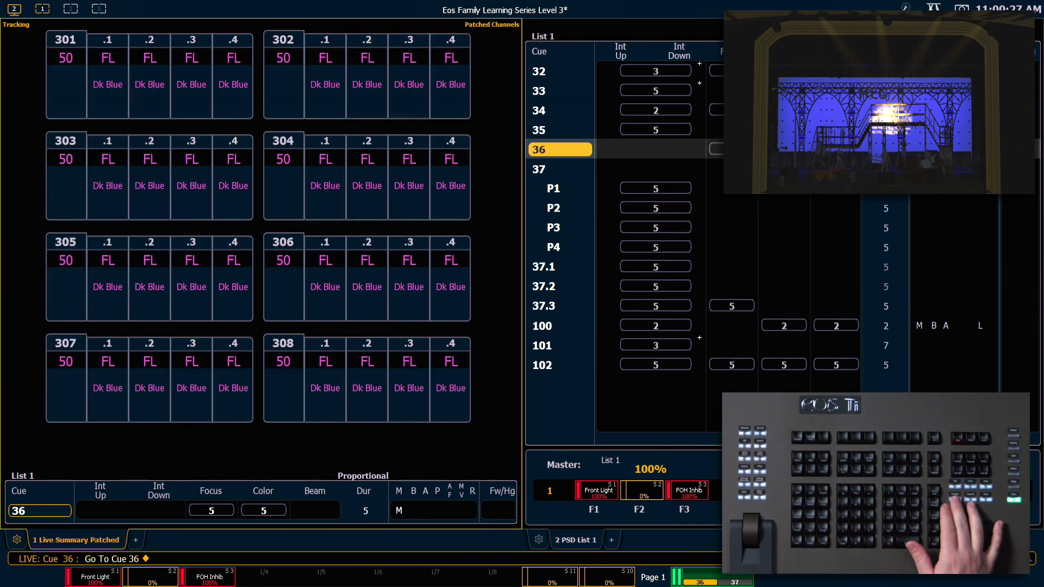
scroll(258, 237, down, 3)
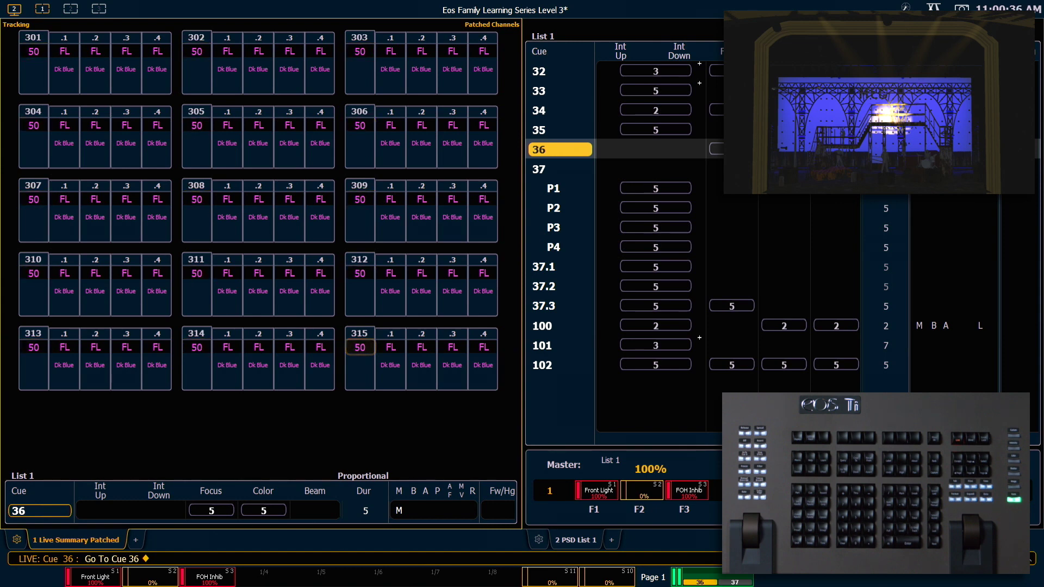
key(F2)
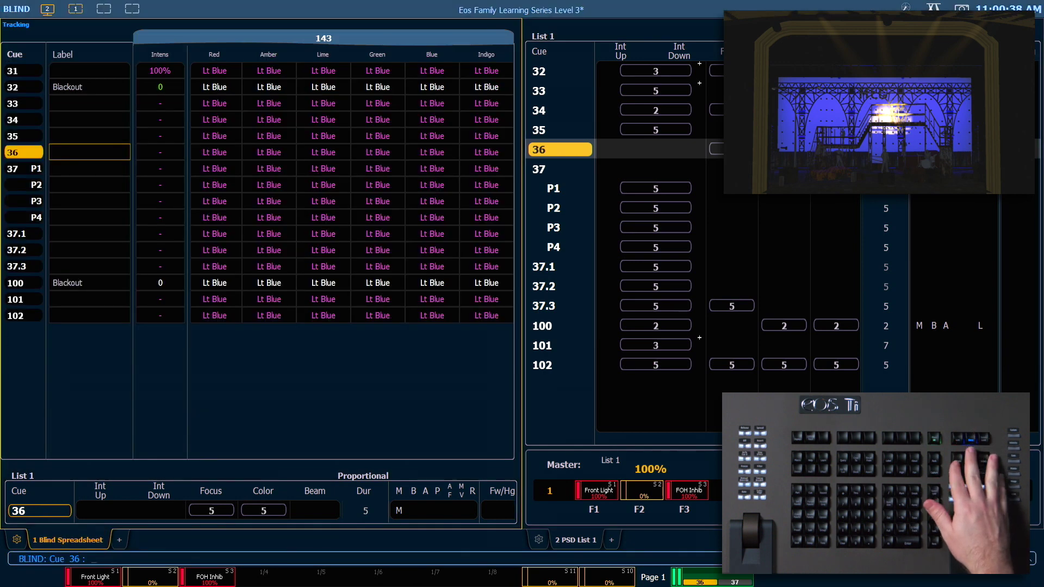
Select channel 301 in Blind to check its levels across cues, then go back to Live.
text(301)
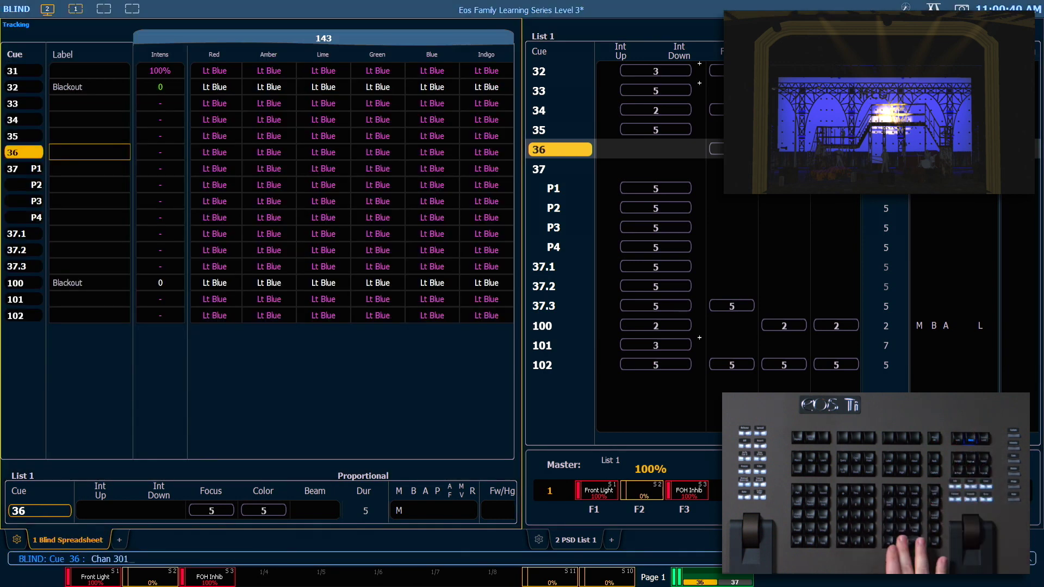
key(Return)
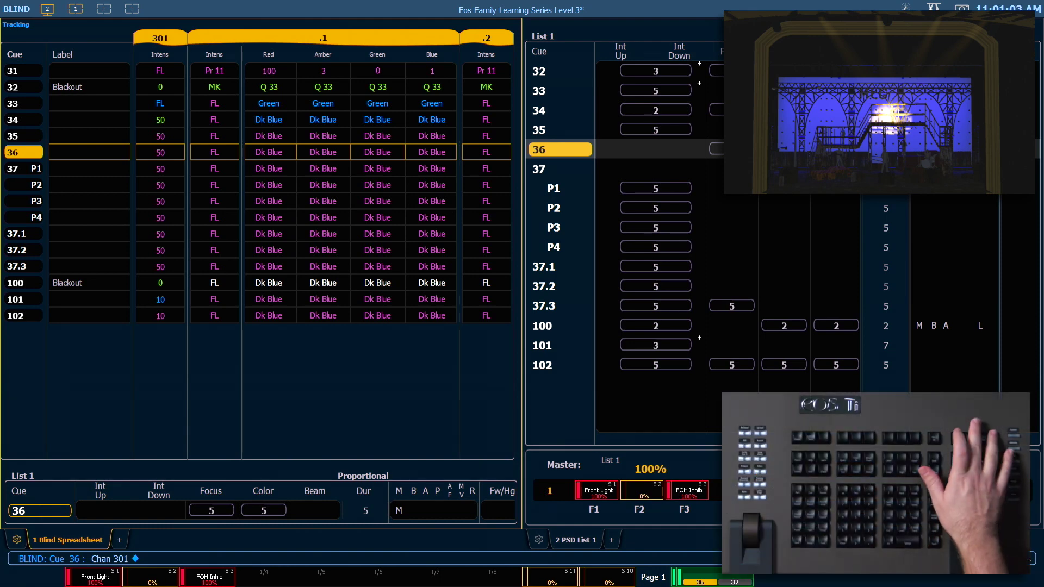
key(F3)
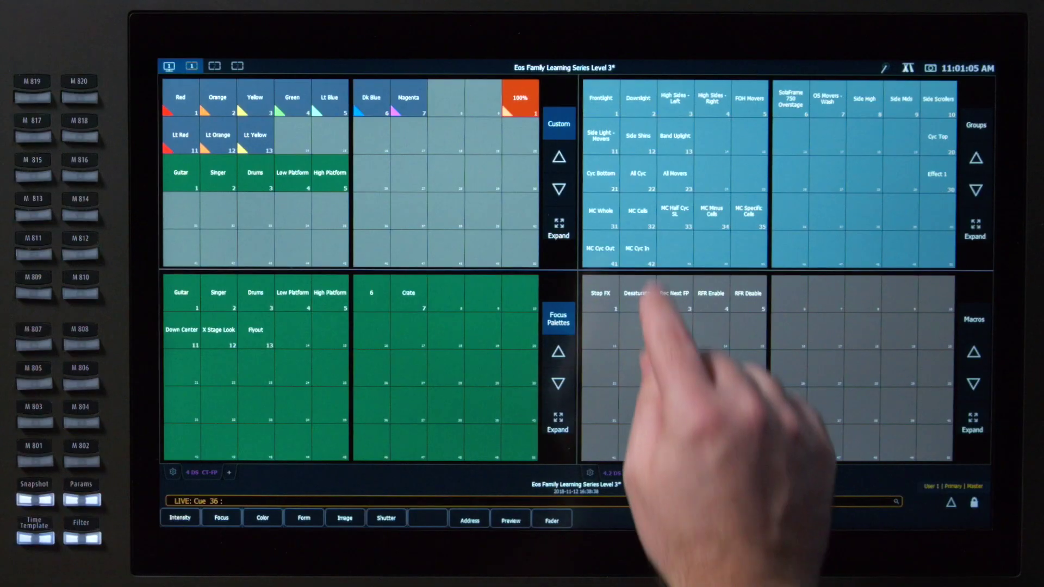
Scale group 22 (channels 301–315) proportionally to 50%, dropping them from 50 to 25.
click(648, 221)
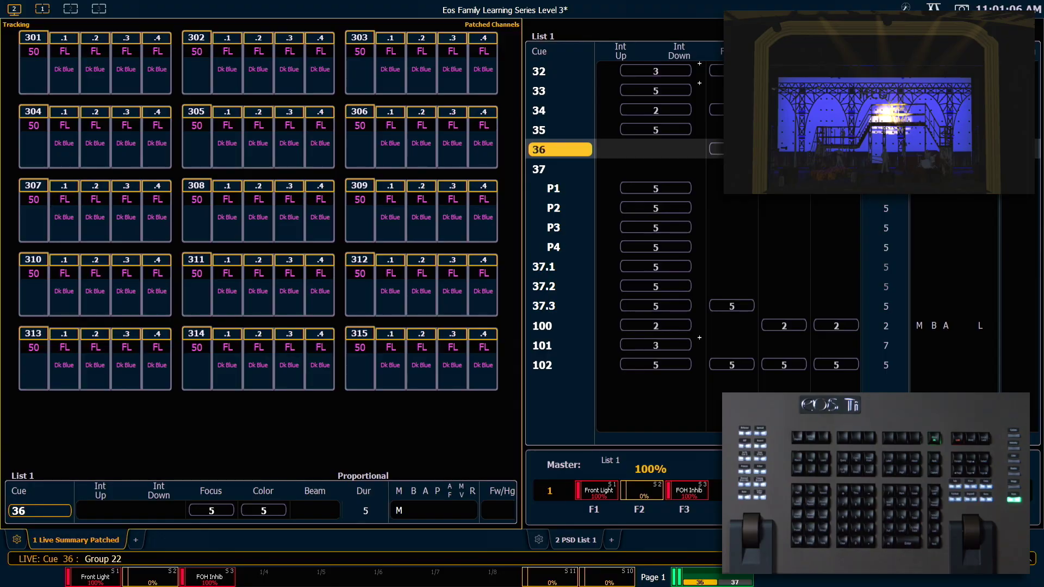
key(shift+2)
key(slash)
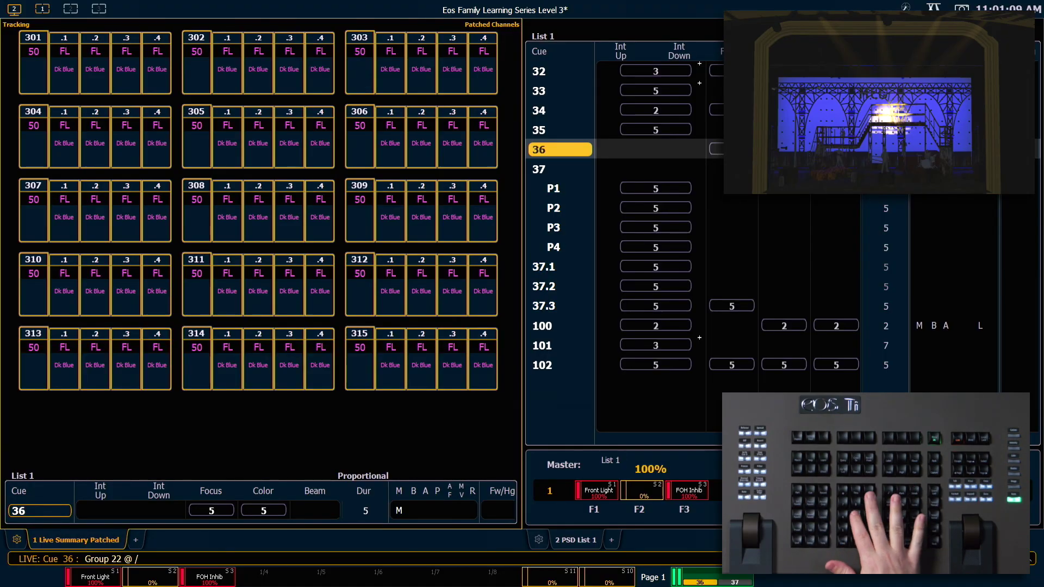
text(50)
key(Return)
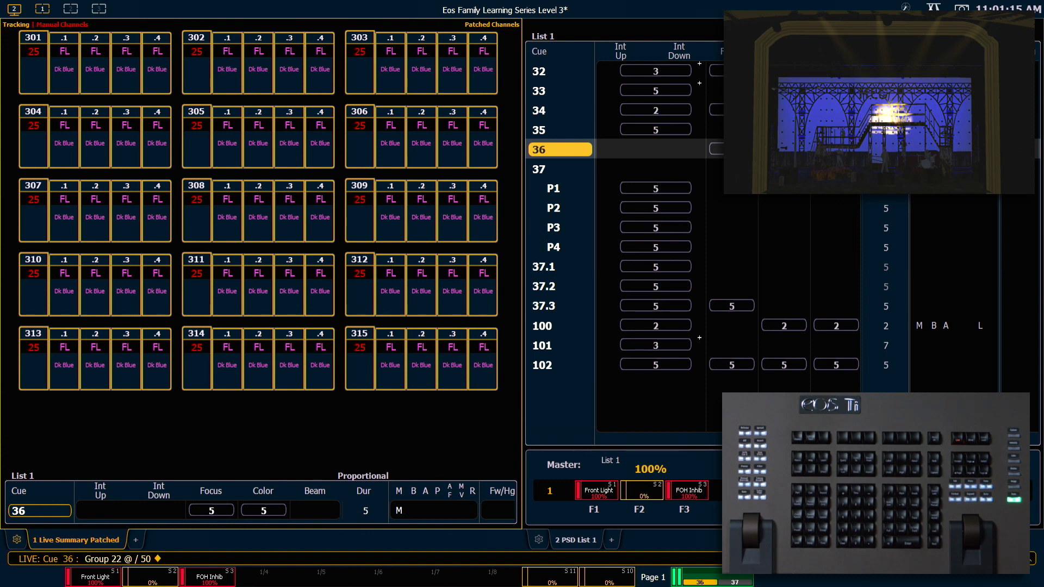
Record the 25 levels into cue 36 with Update Trace and return to Blind.
key(u)
key(ctrl+])
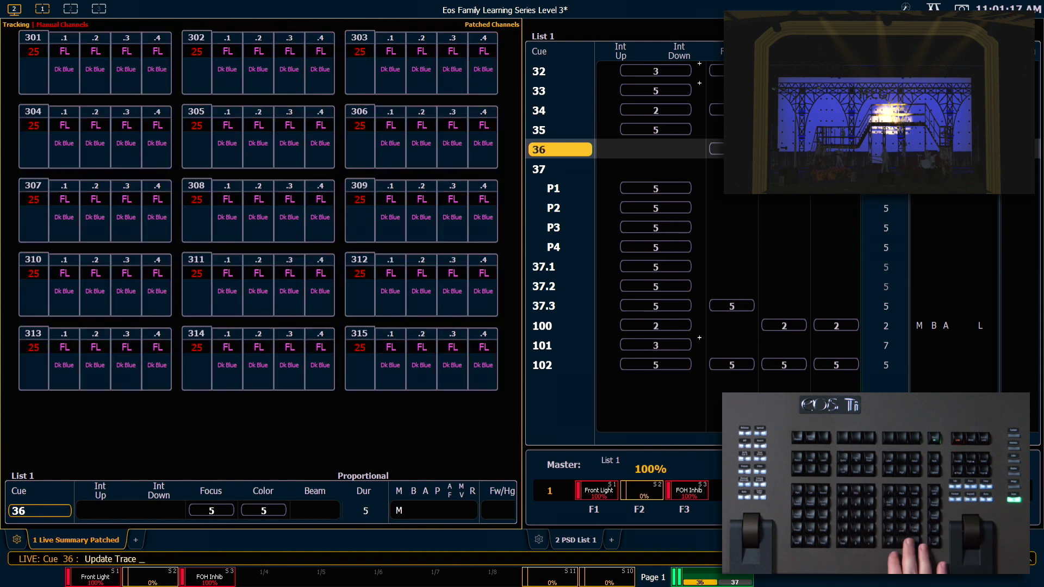
key(Return)
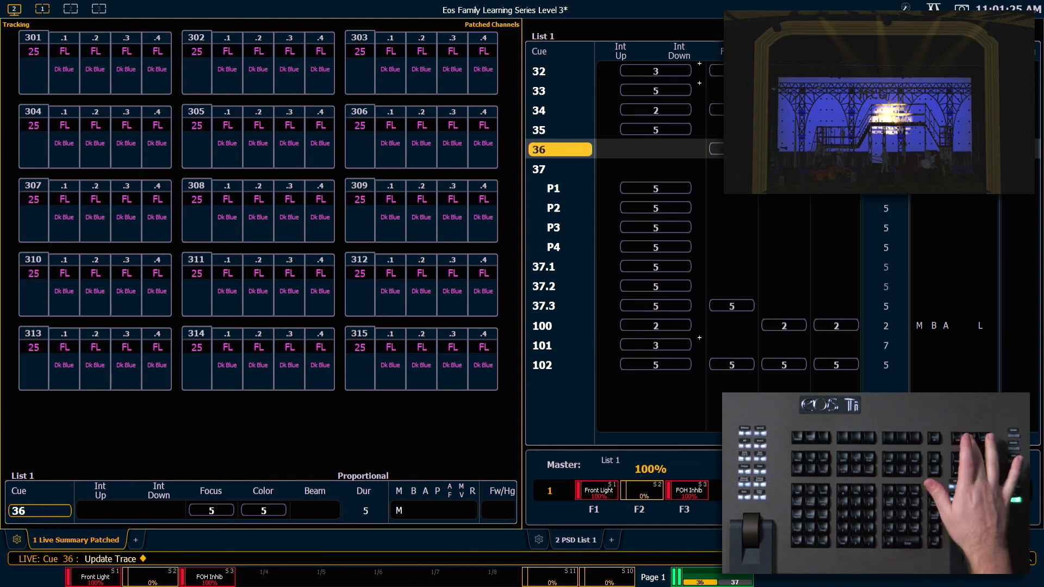
key(F2)
Set group 9 and channel 141 to Full with Trace in Blind, then undo that trace.
text(301)
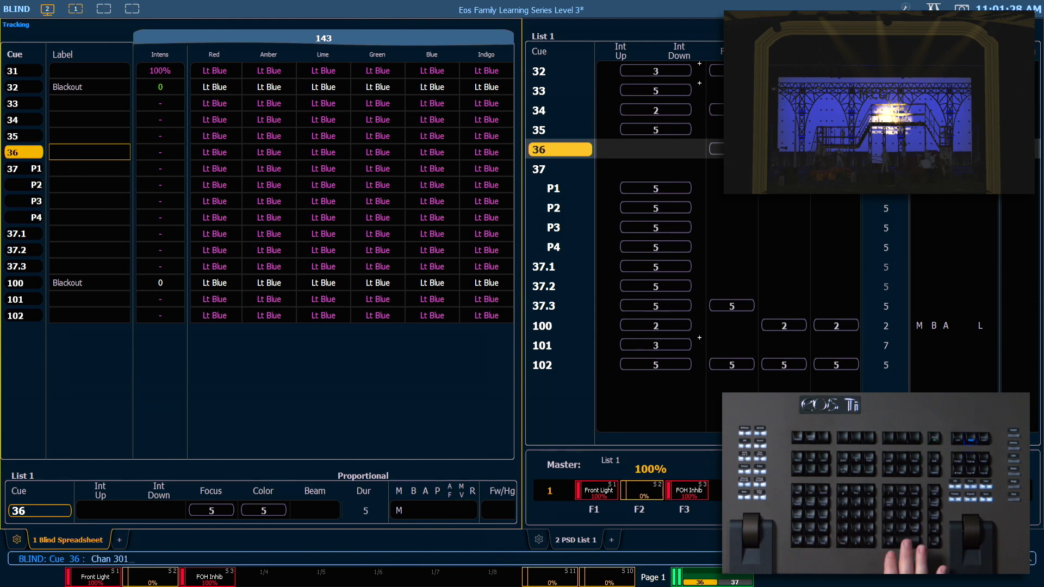
key(Return)
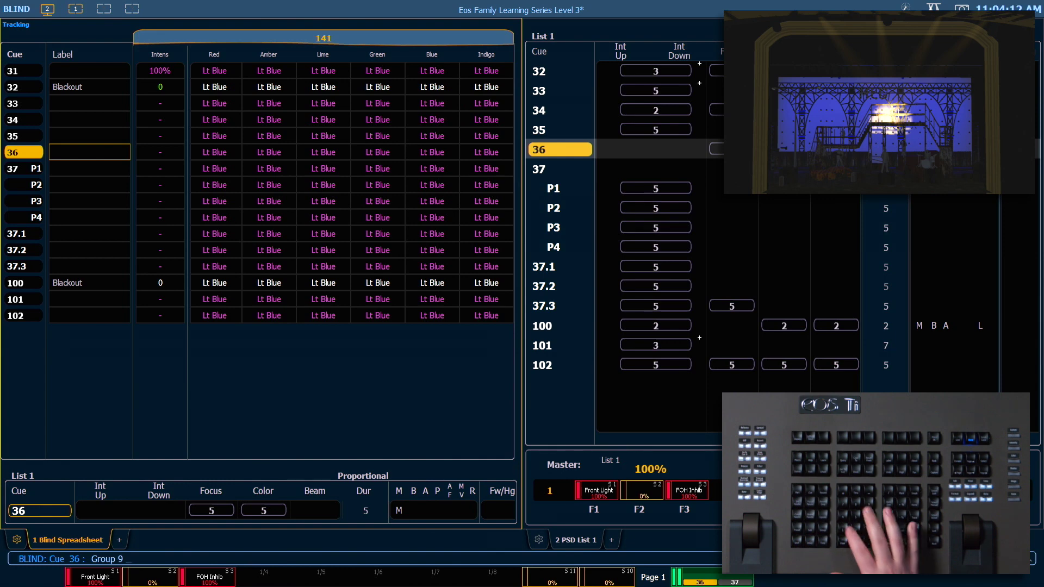
text(+ Chan 141 )
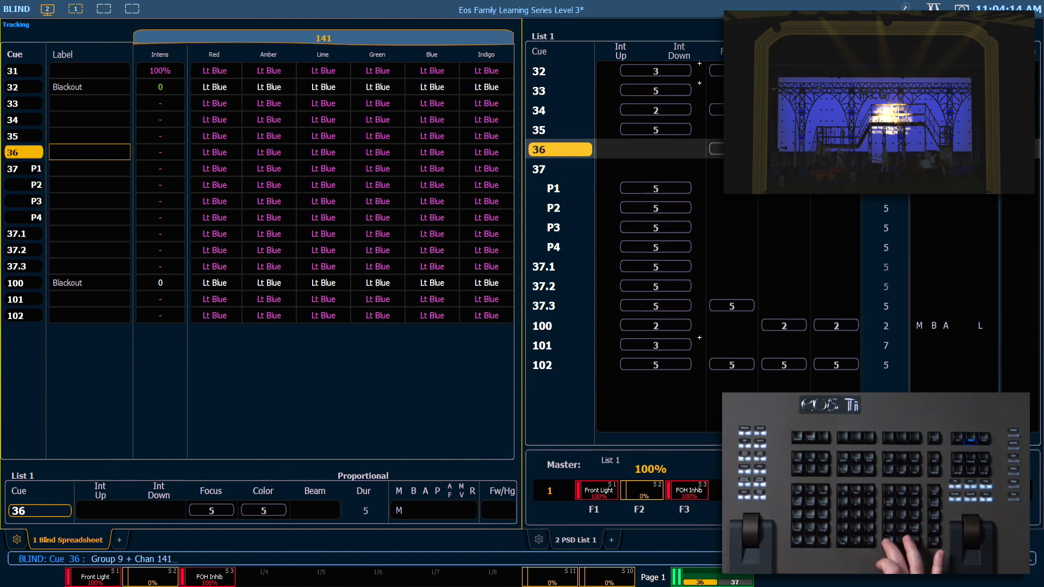
text(@ Full Trace)
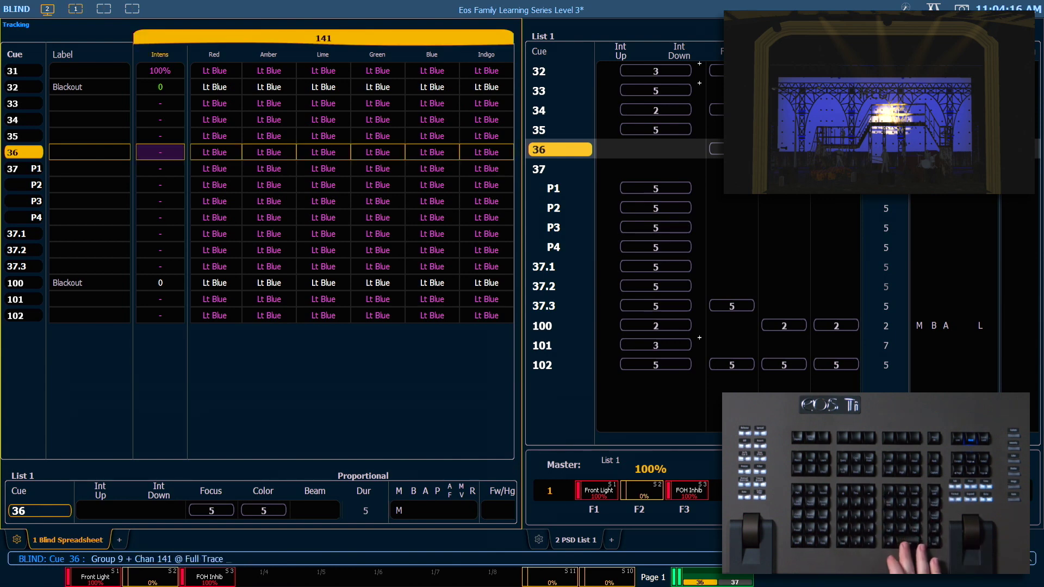
key(Return)
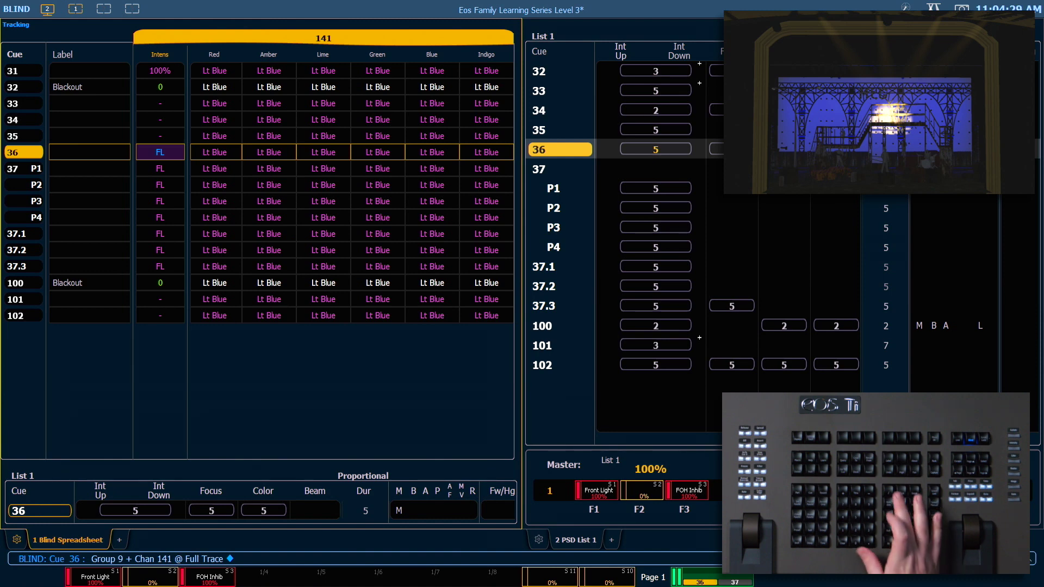
key(ctrl+z)
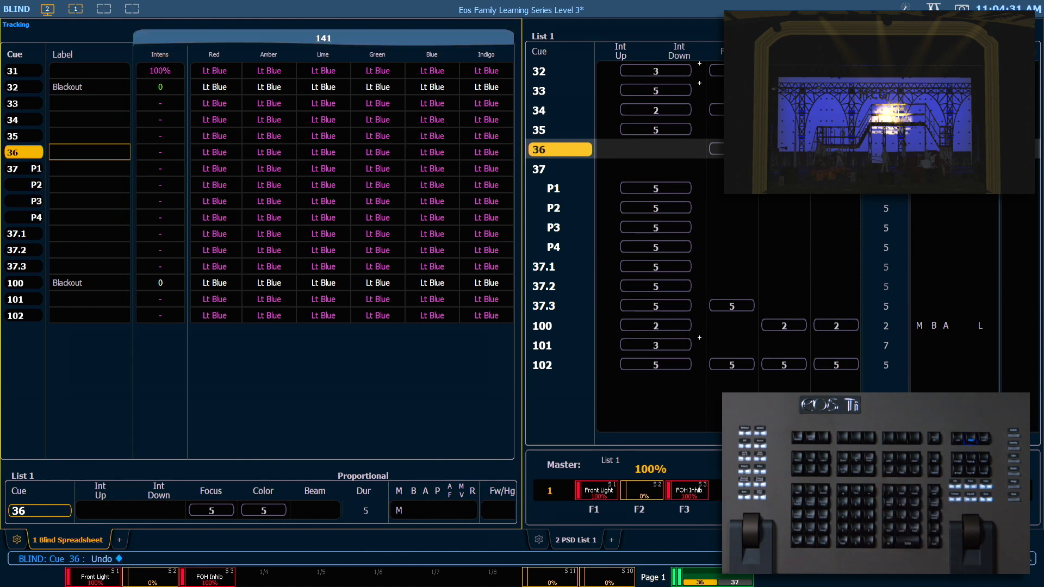
In Live, bring group 9 (channels 141–148) to Full and colour it Green with palette 4.
key(F3)
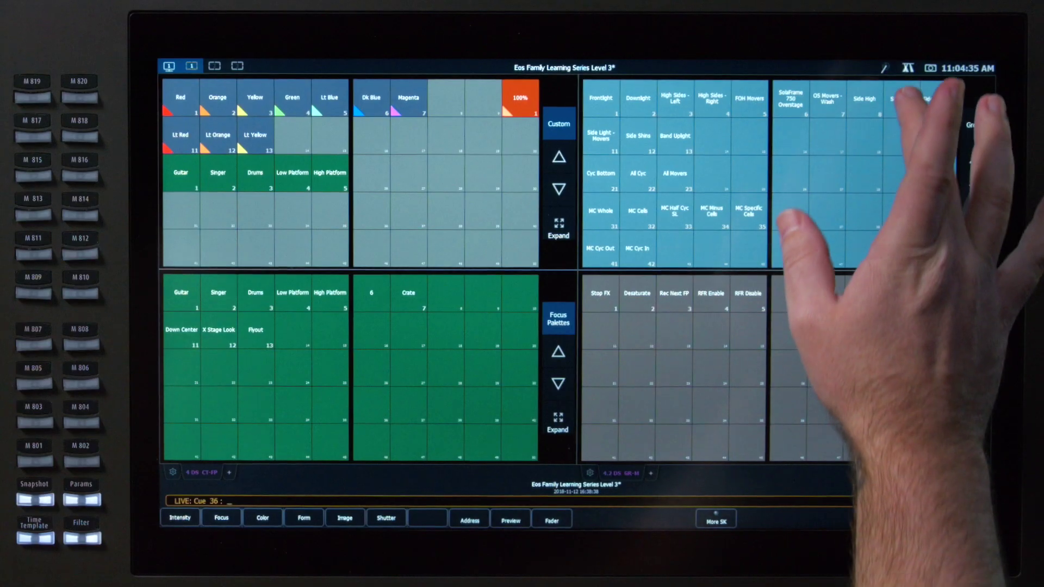
click(918, 108)
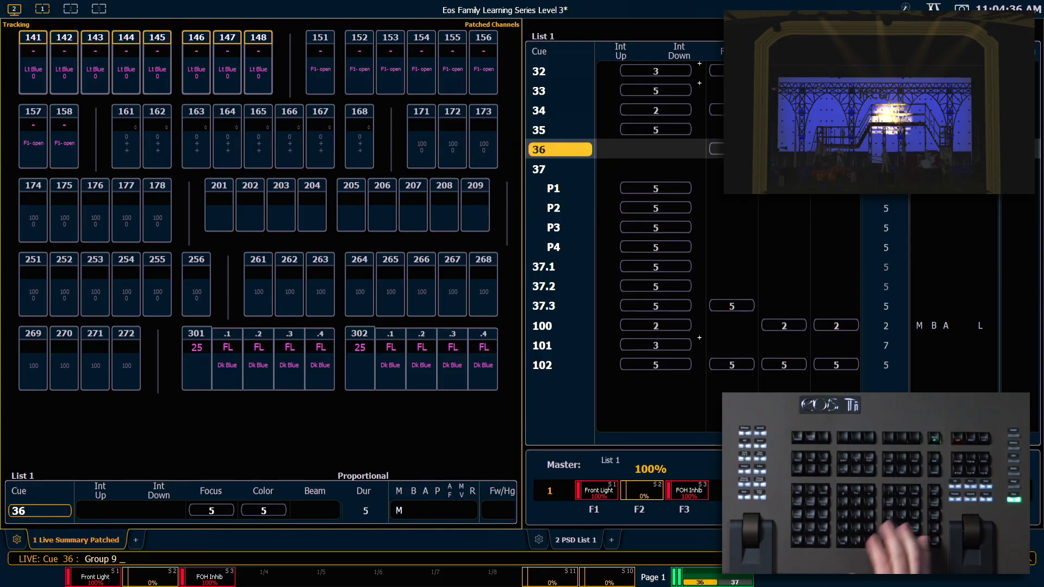
key(f)
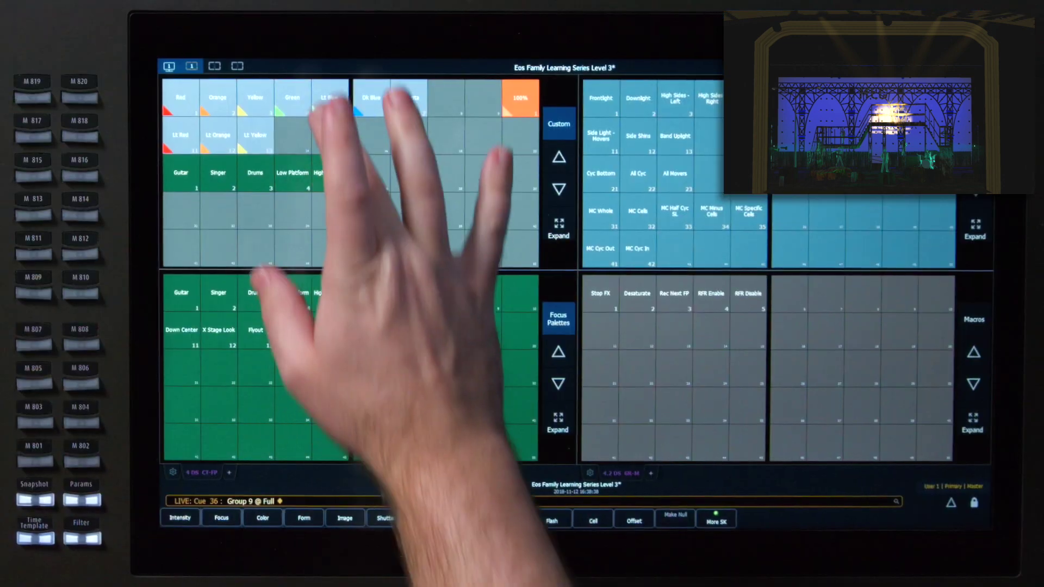
click(326, 93)
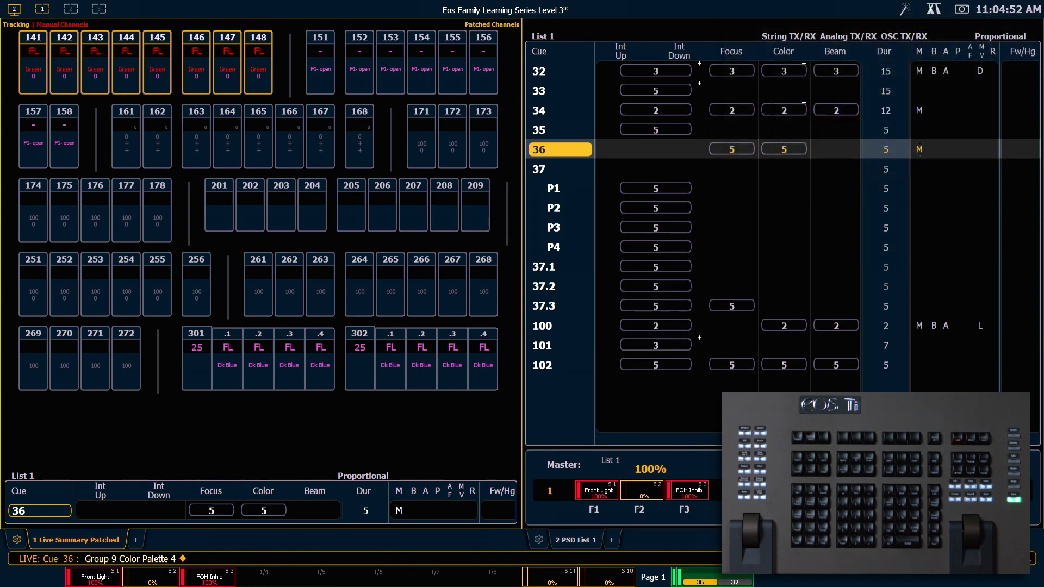
Update cue 36 with Trace Trace so the change tracks back, then return to Blind.
key(ctrl+u)
key(ctrl+])
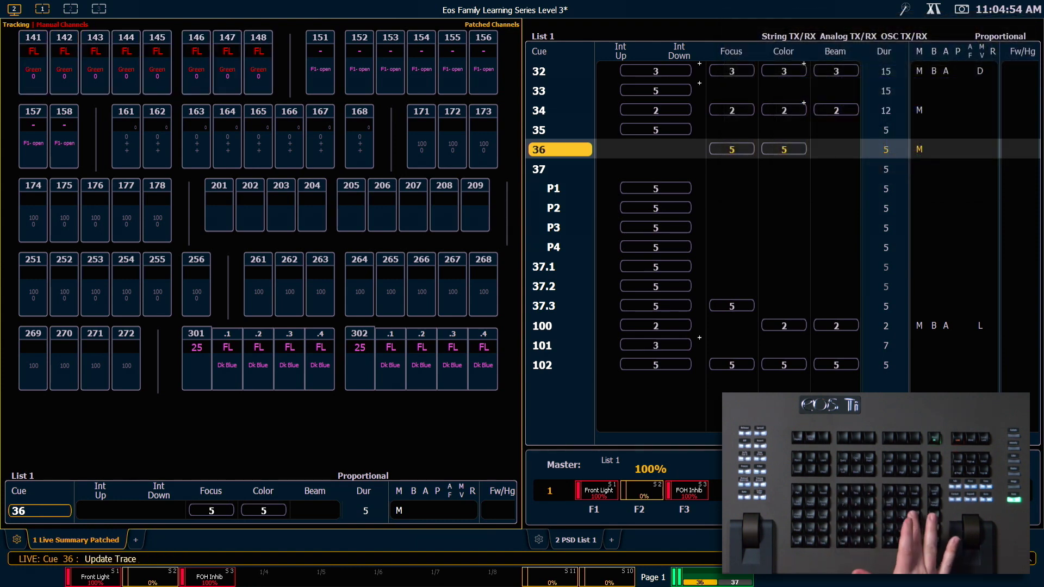
key(ctrl+])
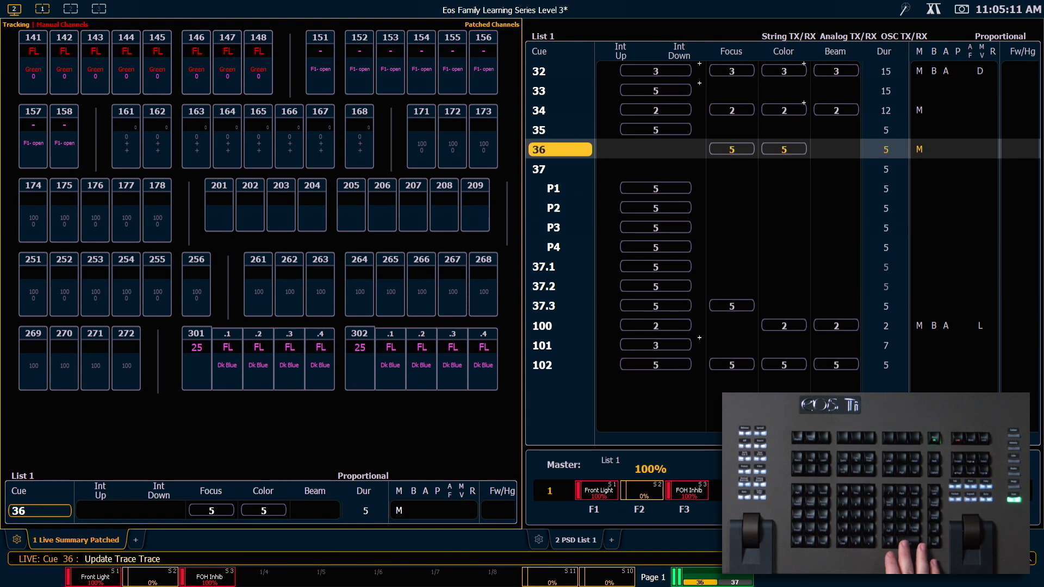
key(Return)
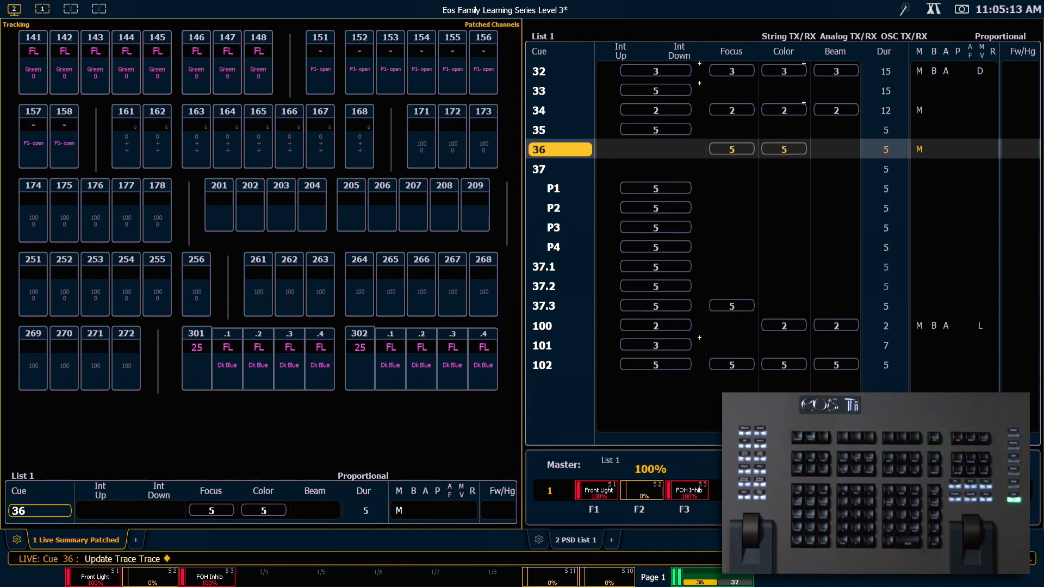
key(F3)
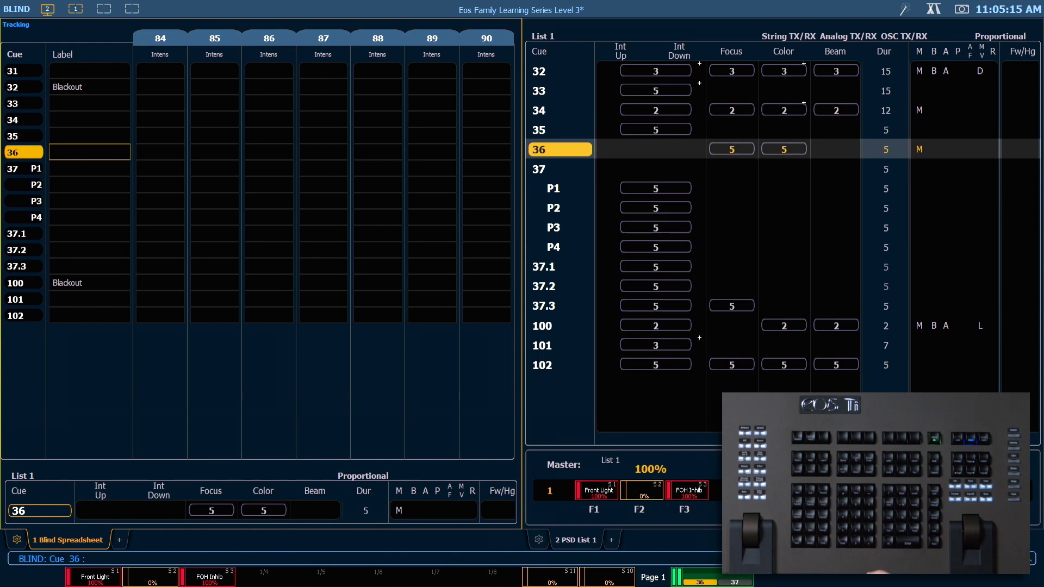
Select channel 141 in Blind to show it at FL Green from cue 32 through 37.3.
text(141)
key(Return)
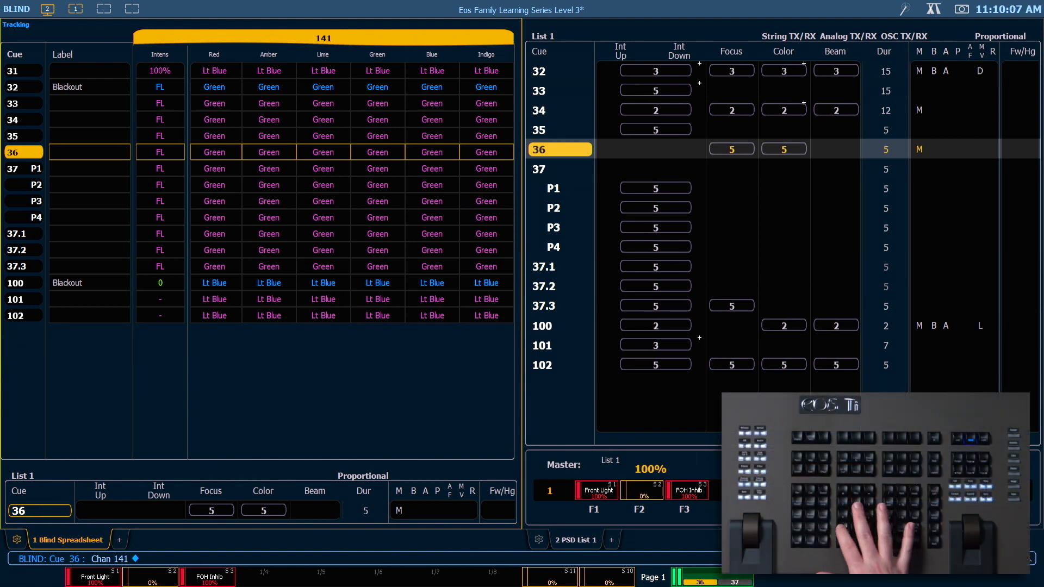
Set channel 141 to 50 with Trace Cue Only, covering cues 32–36 and leaving 37 onward at FL.
key(BackSpace)
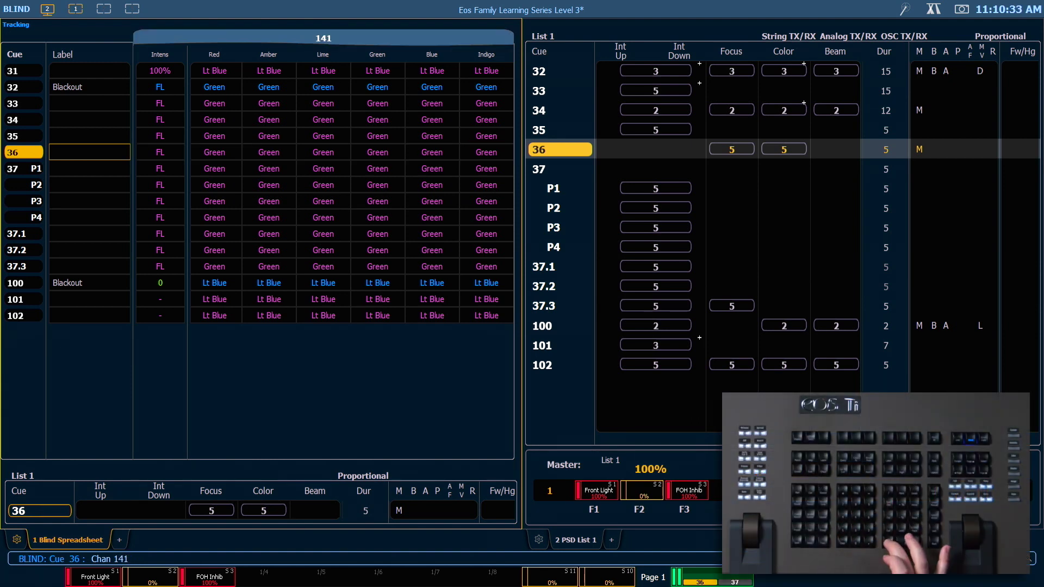
key(at)
key(5)
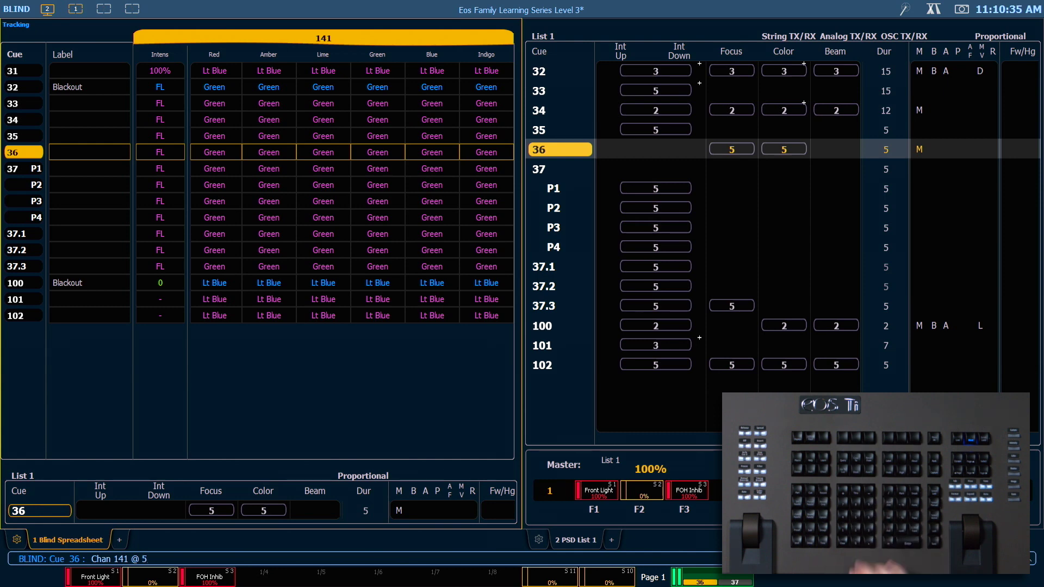
key(0)
key(ctrl+bracketright)
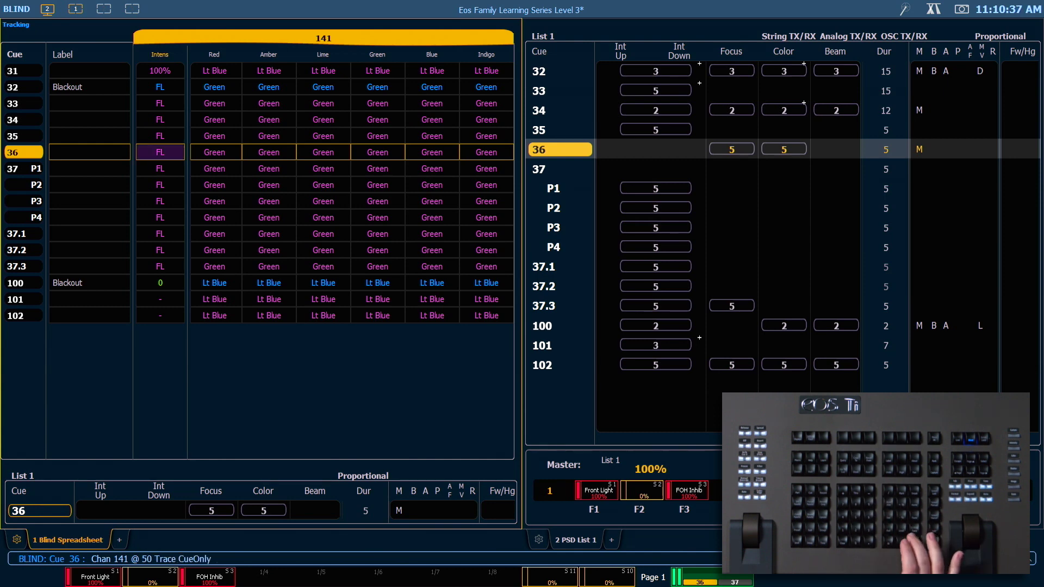
key(ctrl+bracketleft)
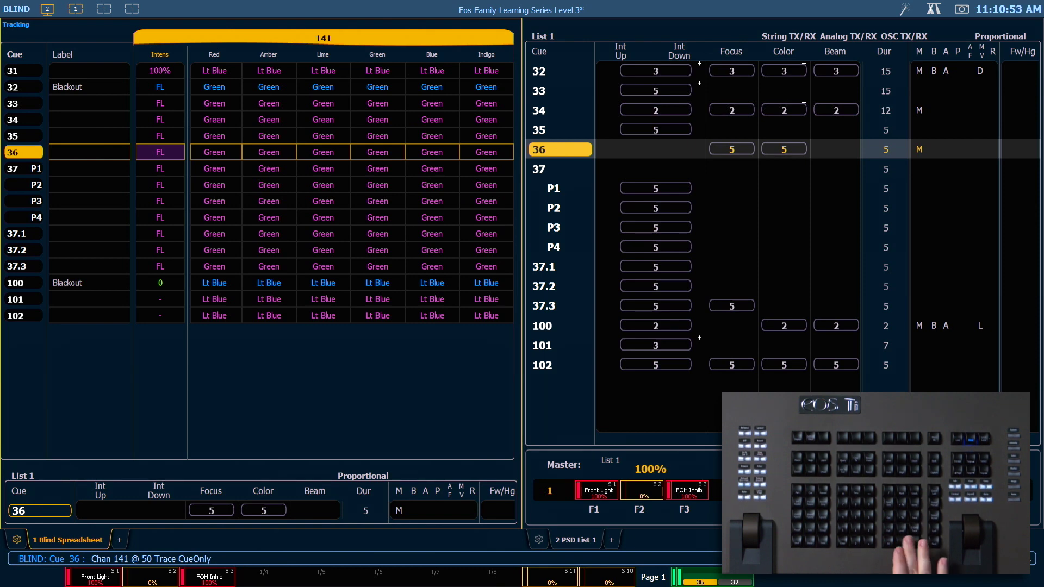
key(Return)
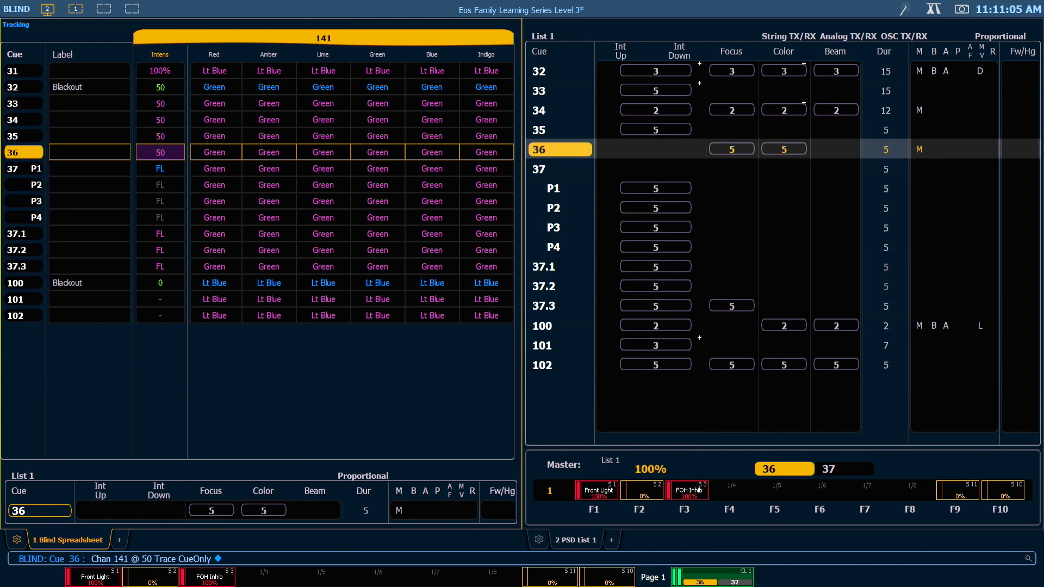